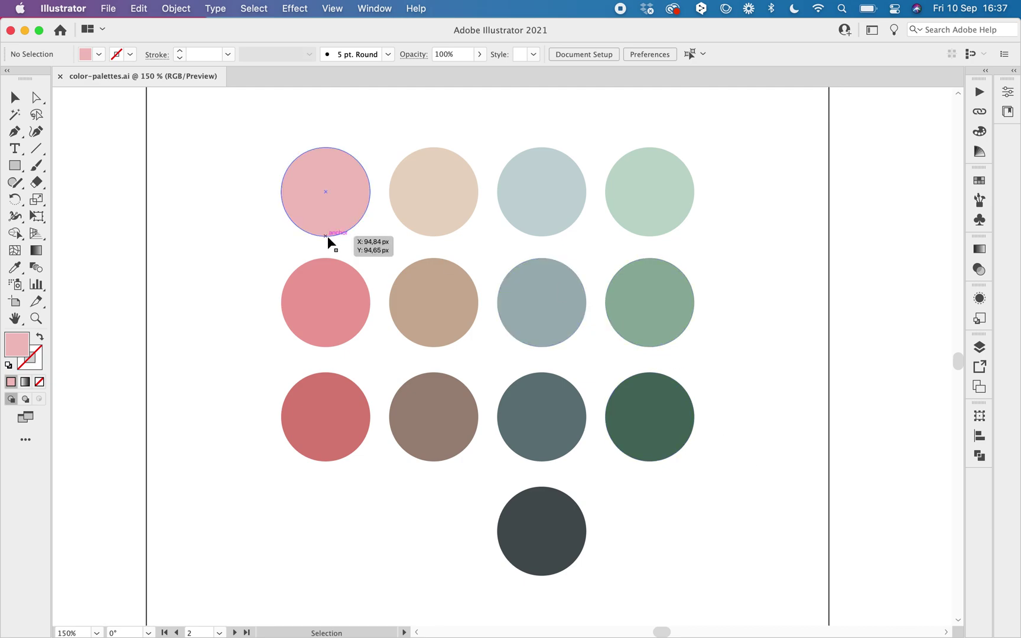
Step: Open the Swatches panel and browse the panel list without choosing anything
{"action": "left_click", "coordinate": [979, 180]}
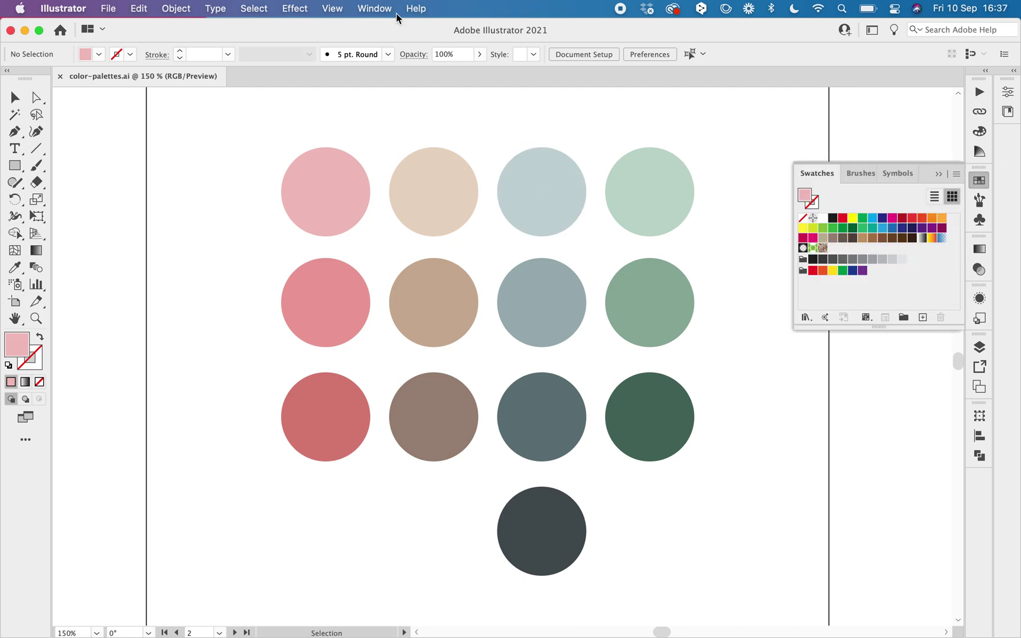
{"action": "left_click", "coordinate": [372, 9]}
{"action": "scroll", "coordinate": [390, 591], "scroll_direction": "down", "scroll_amount": 5}
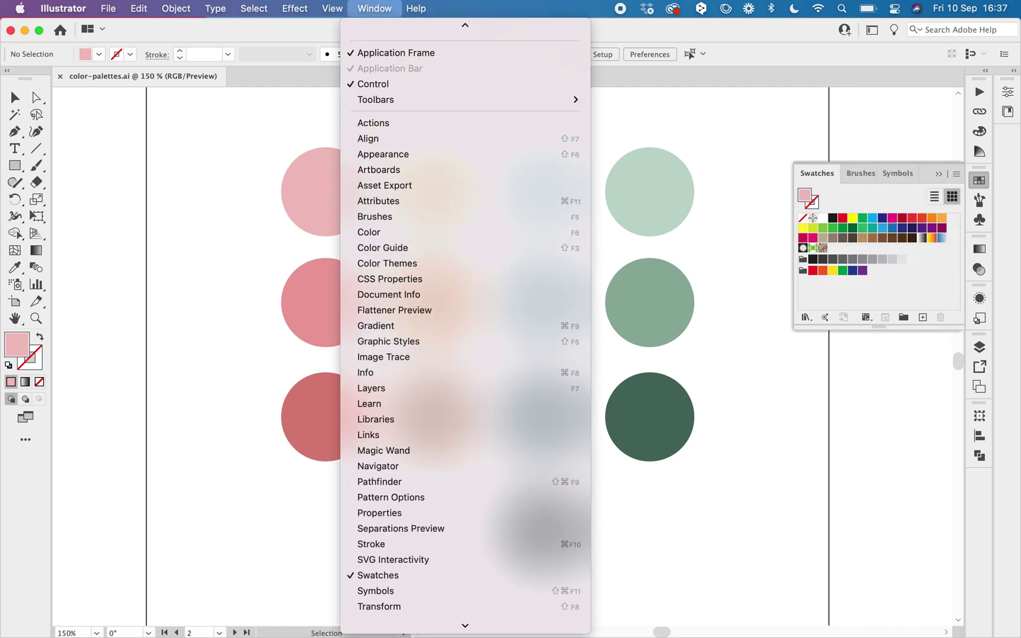
{"action": "left_click", "coordinate": [798, 480]}
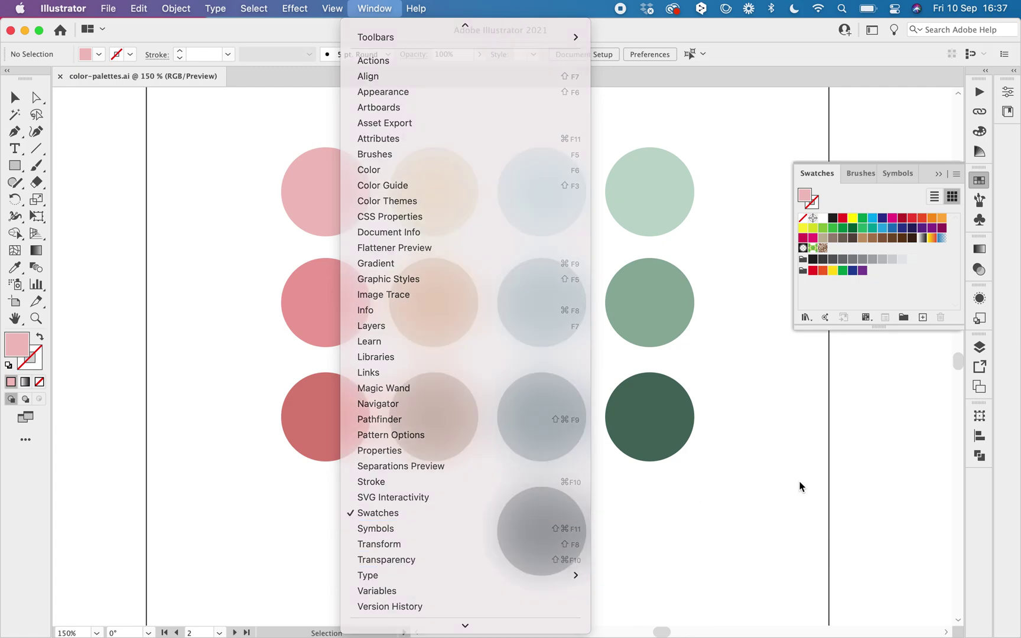
Step: Add a test swatch from the top-left pink circle's fill, then undo it and deselect
{"action": "left_click", "coordinate": [316, 200]}
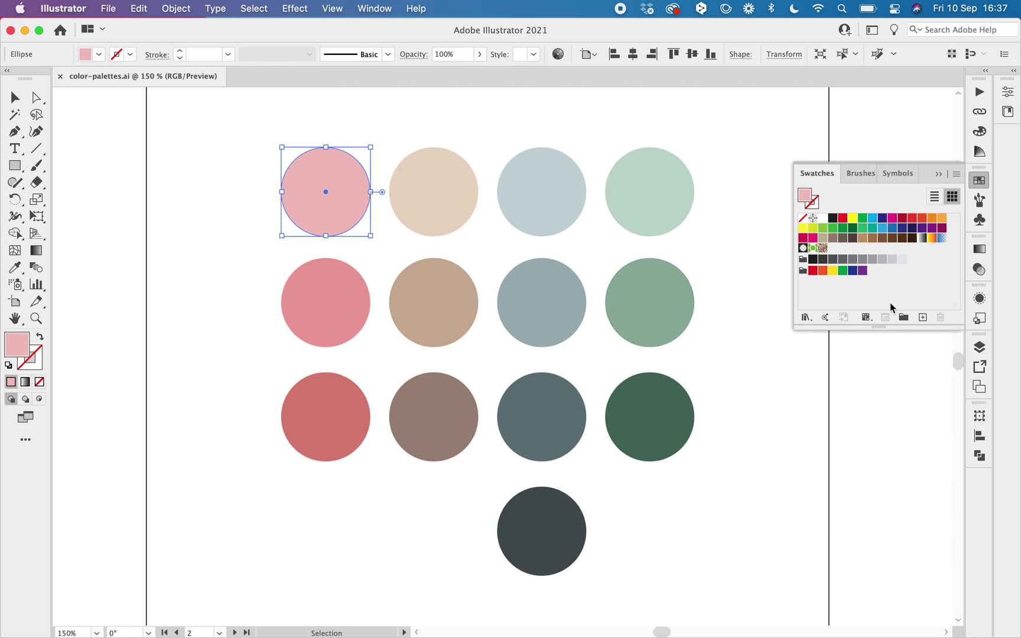
{"action": "left_click", "coordinate": [925, 320]}
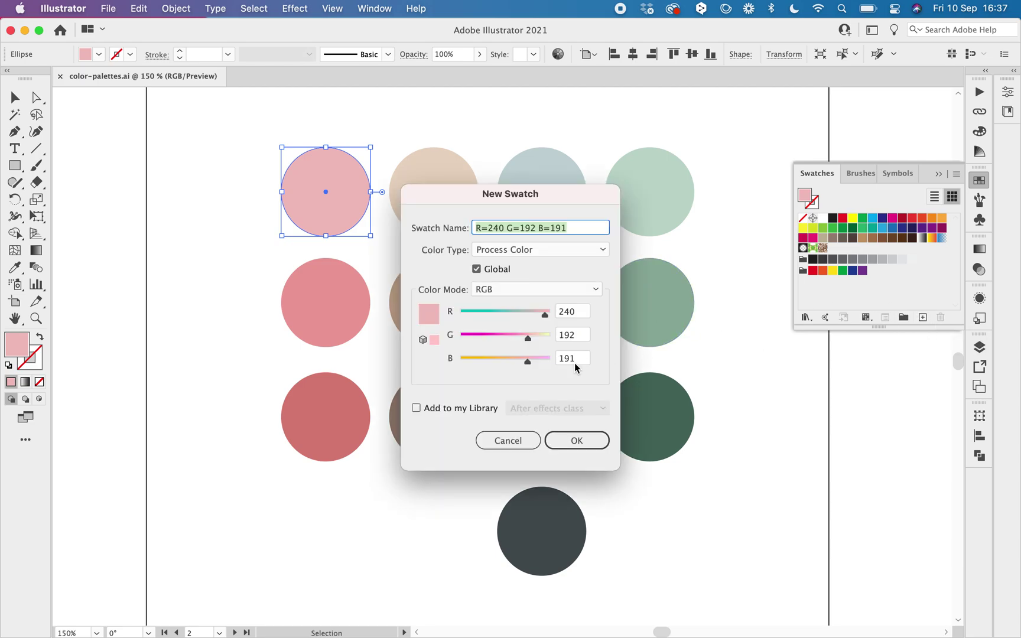
{"action": "left_click", "coordinate": [576, 440]}
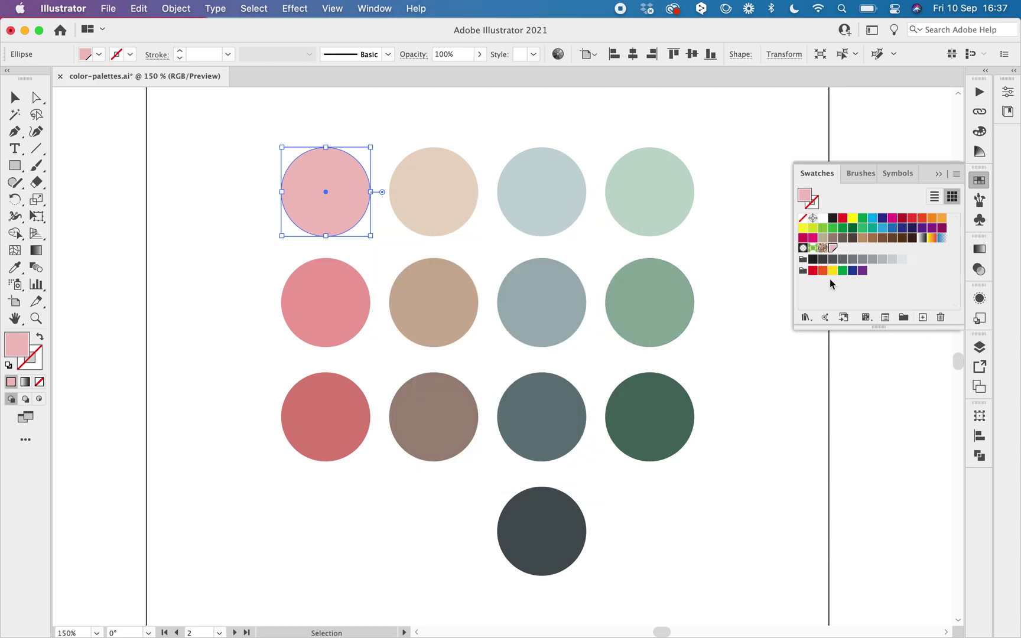
{"action": "left_click", "coordinate": [853, 368]}
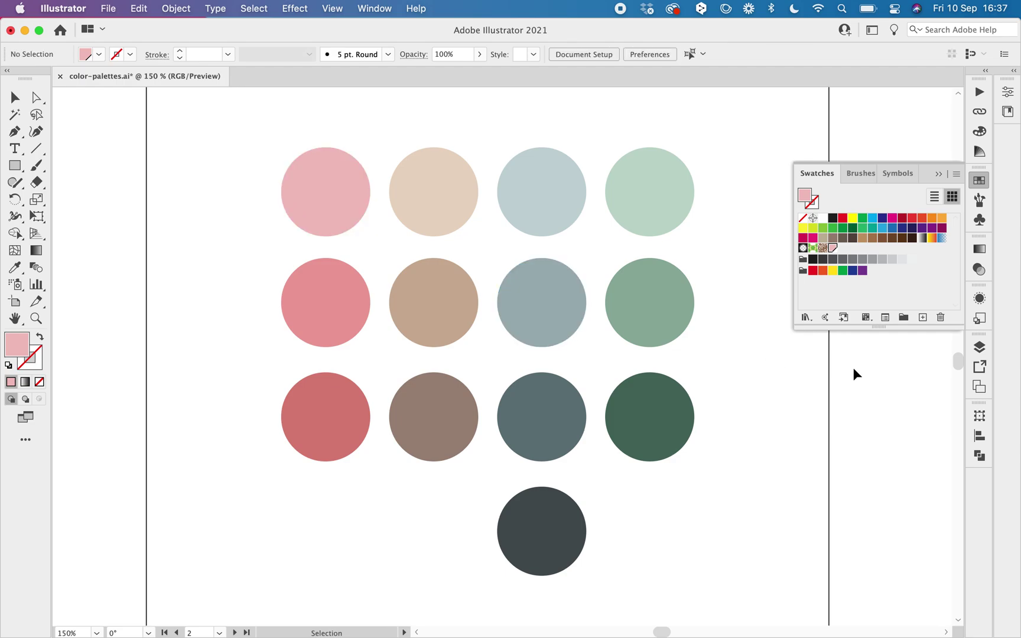
{"action": "key", "text": "super+z"}
{"action": "key", "text": "super+z"}
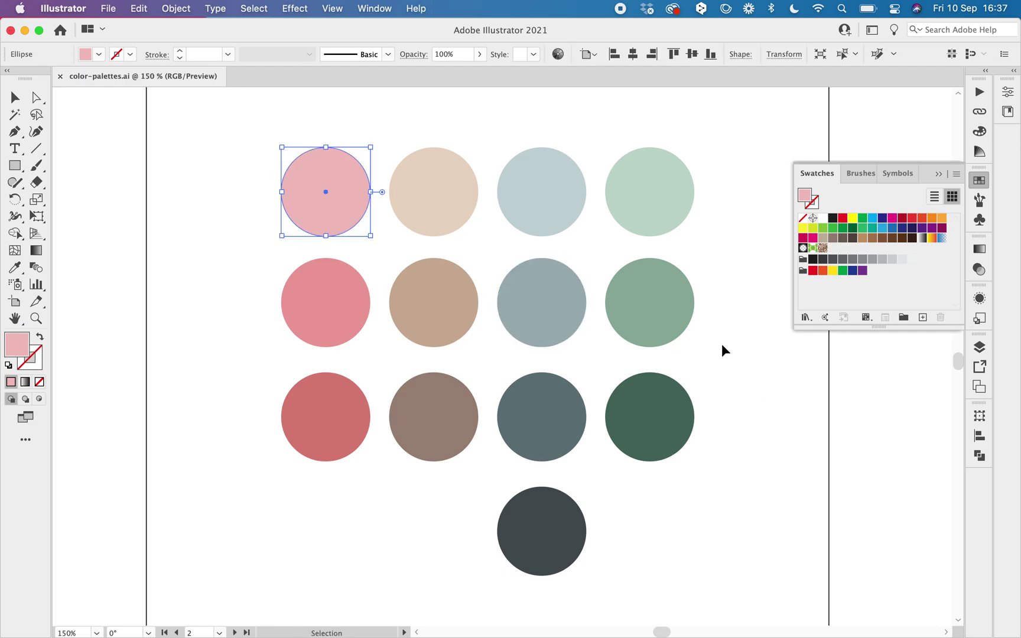
{"action": "left_click", "coordinate": [736, 394]}
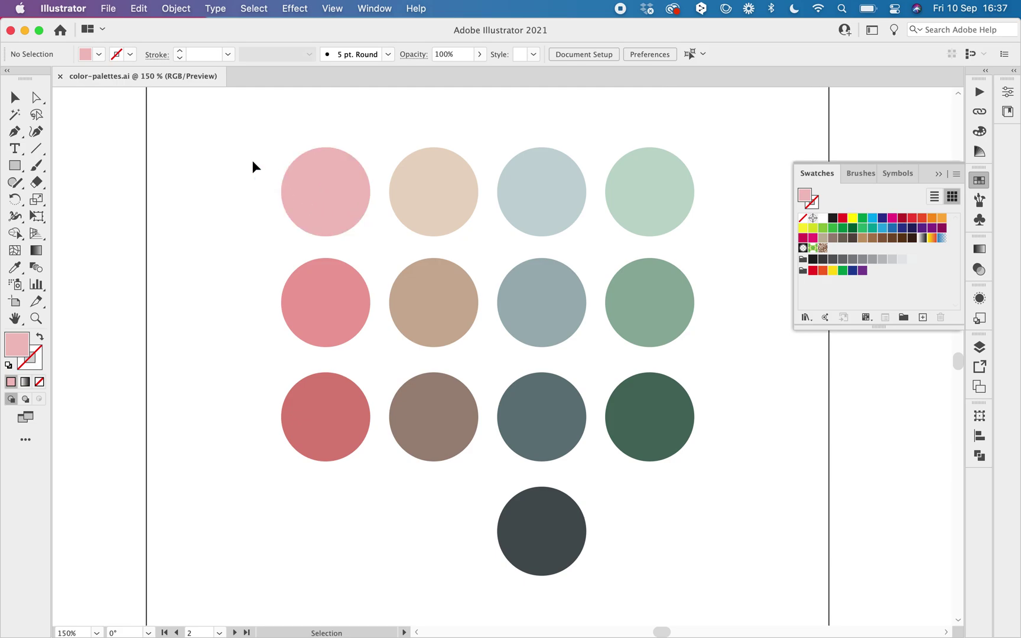
Step: Turn all thirteen circles' colours into the global colour group Color Group 1, then deselect
{"action": "left_click_drag", "start_coordinate": [250, 160], "coordinate": [712, 570]}
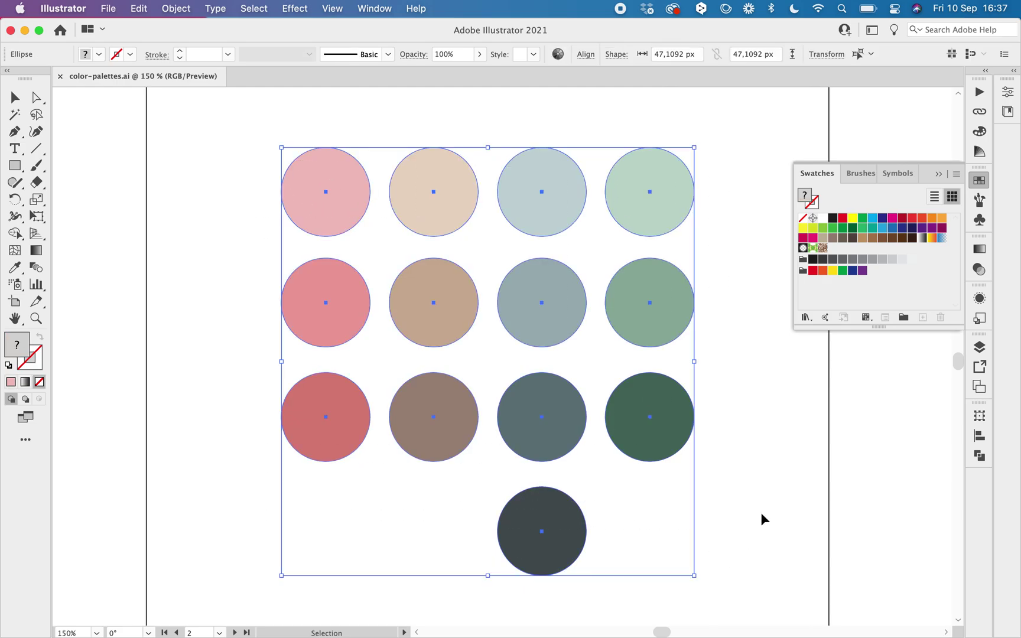
{"action": "left_click", "coordinate": [904, 319]}
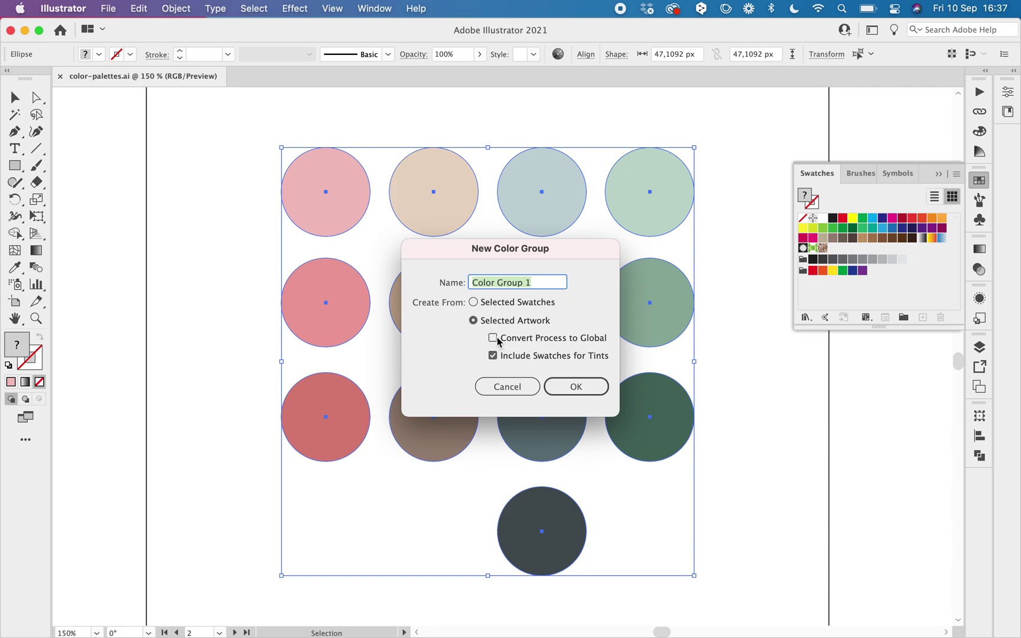
{"action": "left_click", "coordinate": [495, 338]}
{"action": "left_click", "coordinate": [564, 388]}
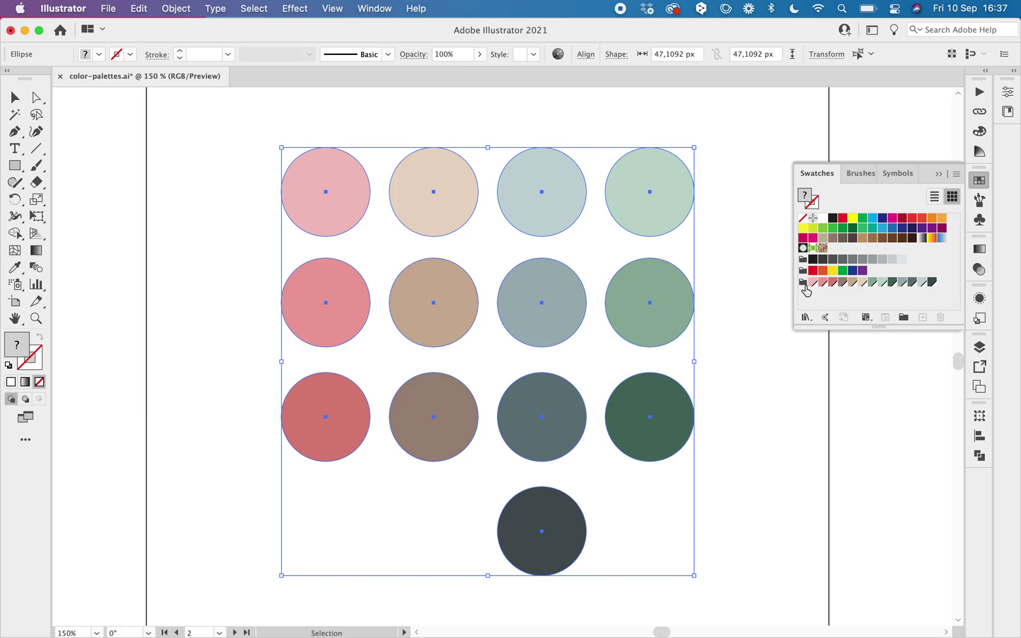
{"action": "left_click", "coordinate": [744, 386]}
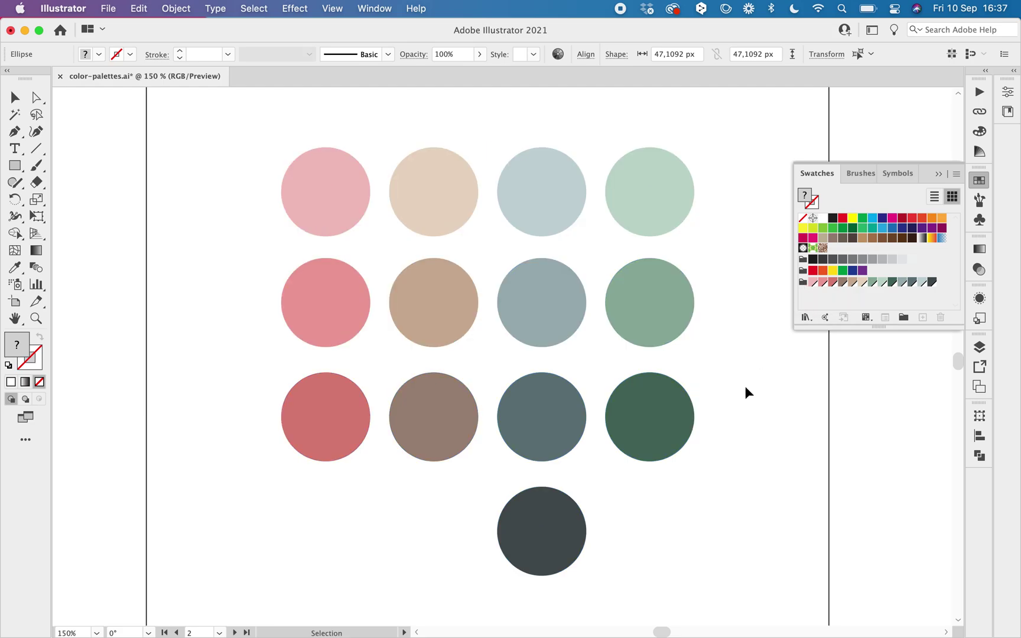
Step: On the other artboard, create colour group 'dark' from the bottom row of seven circles
{"action": "scroll", "coordinate": [745, 386], "scroll_direction": "right", "scroll_amount": 10}
{"action": "scroll", "coordinate": [744, 386], "scroll_direction": "right", "scroll_amount": 10}
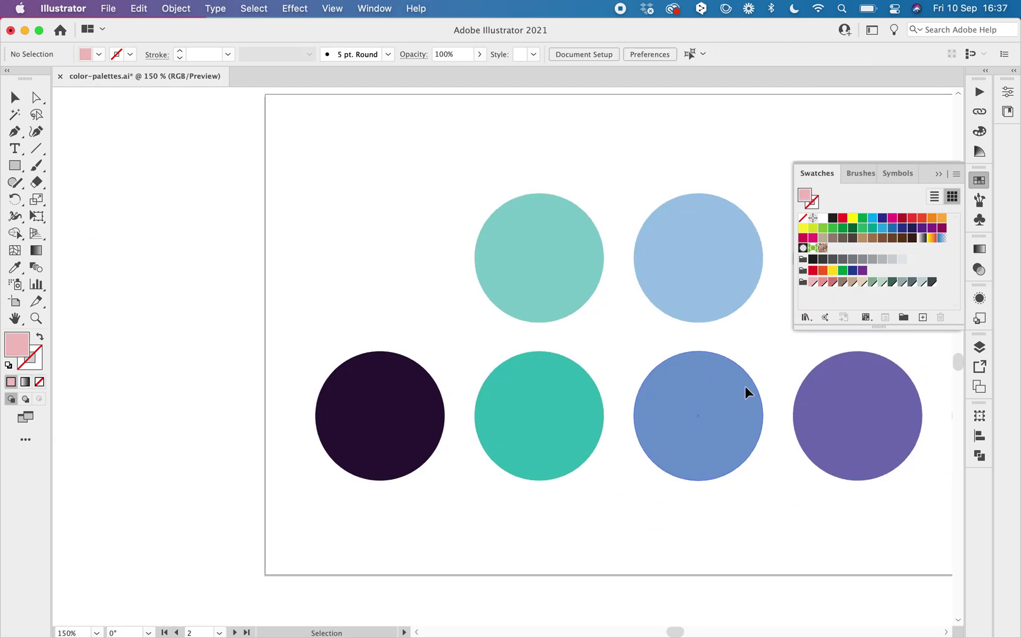
{"action": "key", "text": "a"}
{"action": "key", "text": "super+0"}
{"action": "key", "text": "super+1"}
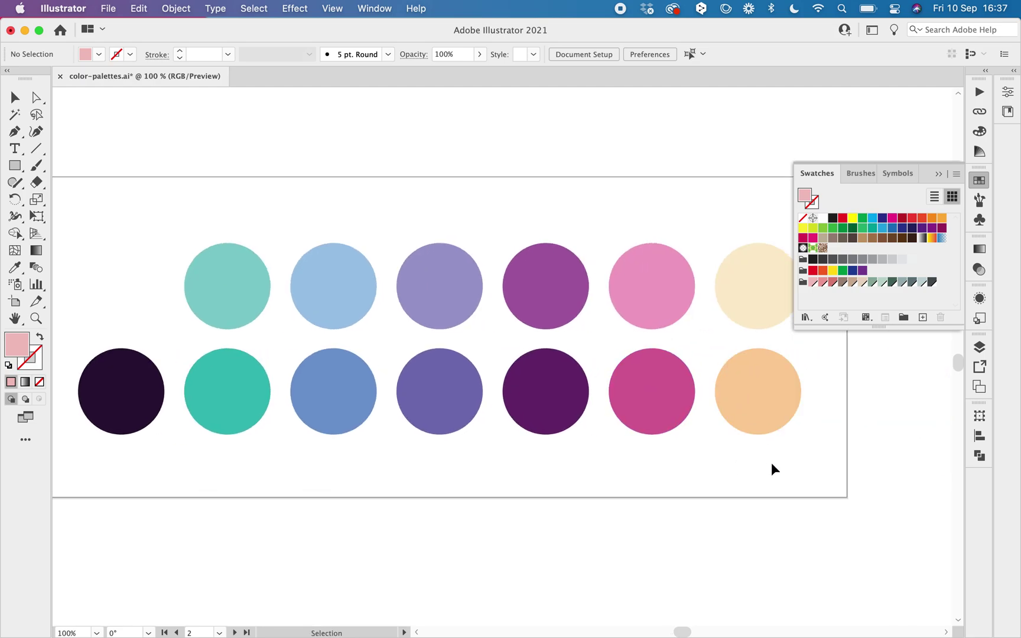
{"action": "left_click_drag", "start_coordinate": [779, 458], "coordinate": [99, 377]}
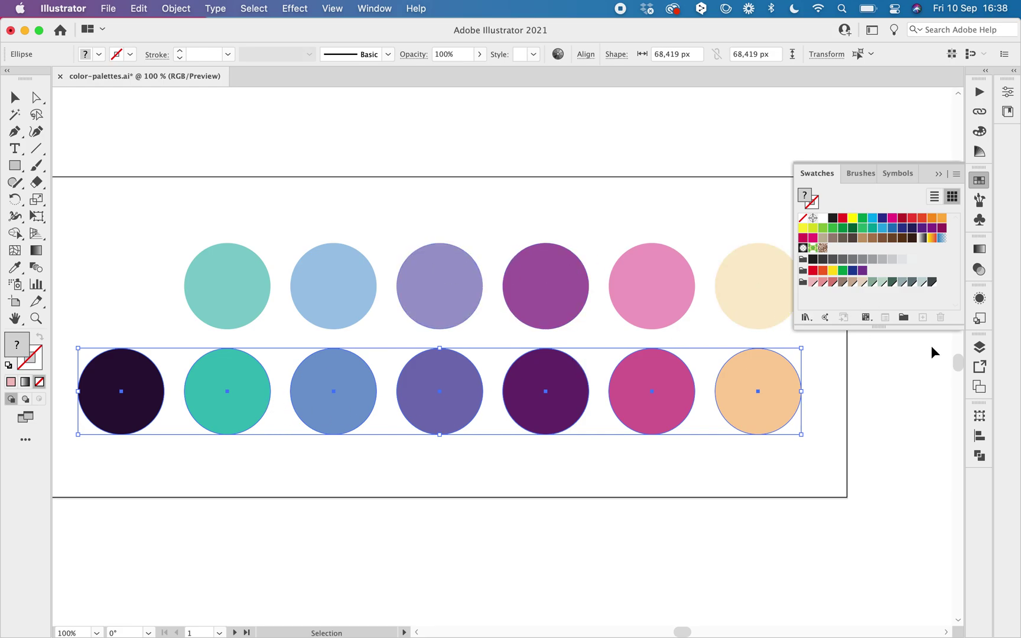
{"action": "left_click", "coordinate": [903, 317]}
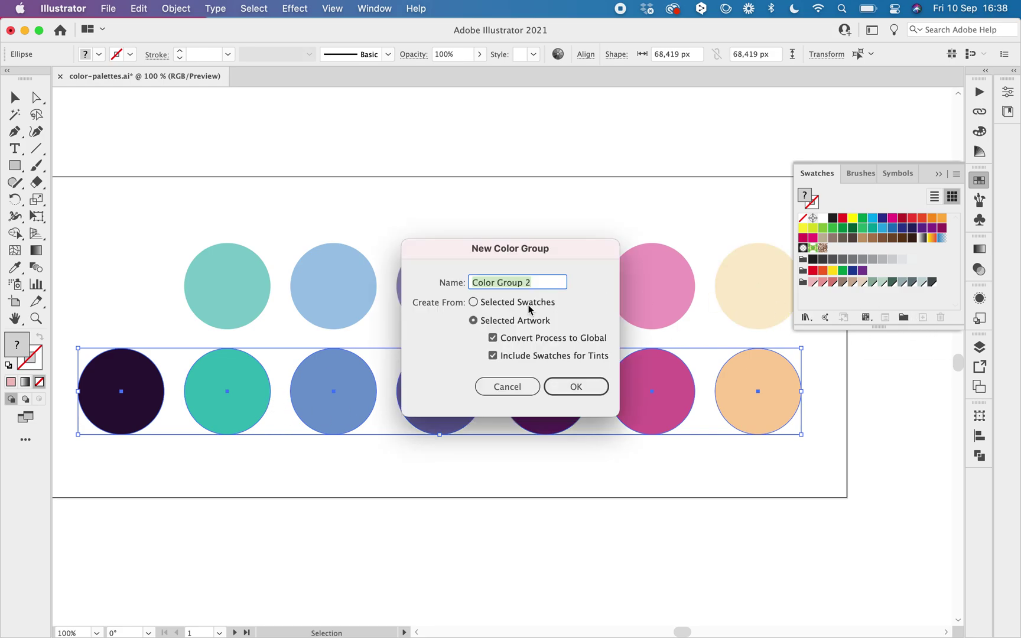
{"action": "type", "text": "dark"}
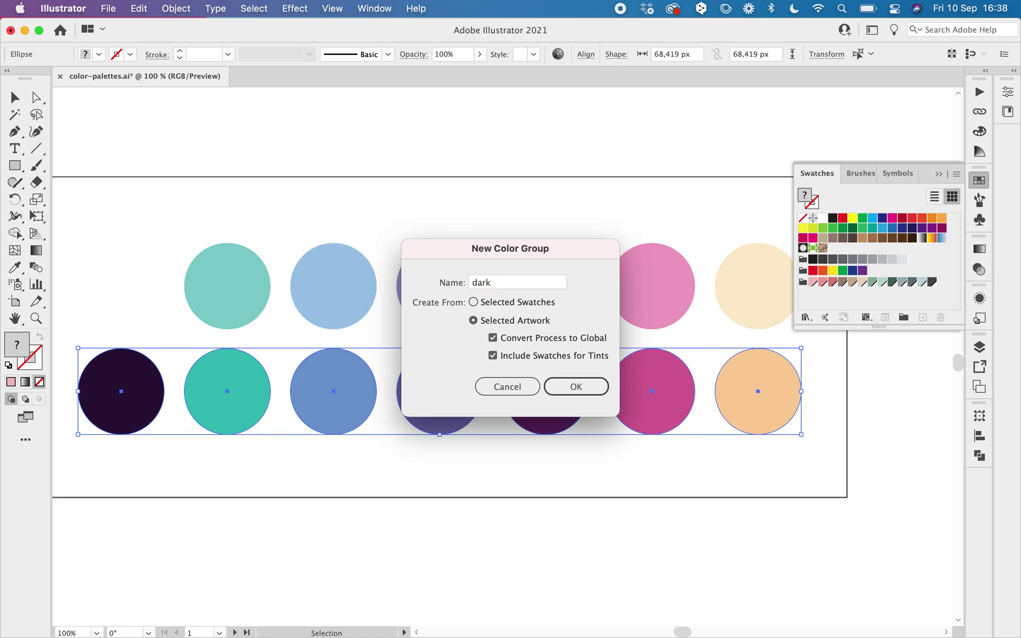
{"action": "key", "text": "Return"}
Step: Create colour group 'light' from the top row of six circles
{"action": "left_click_drag", "start_coordinate": [118, 227], "coordinate": [773, 330]}
{"action": "left_click", "coordinate": [903, 318]}
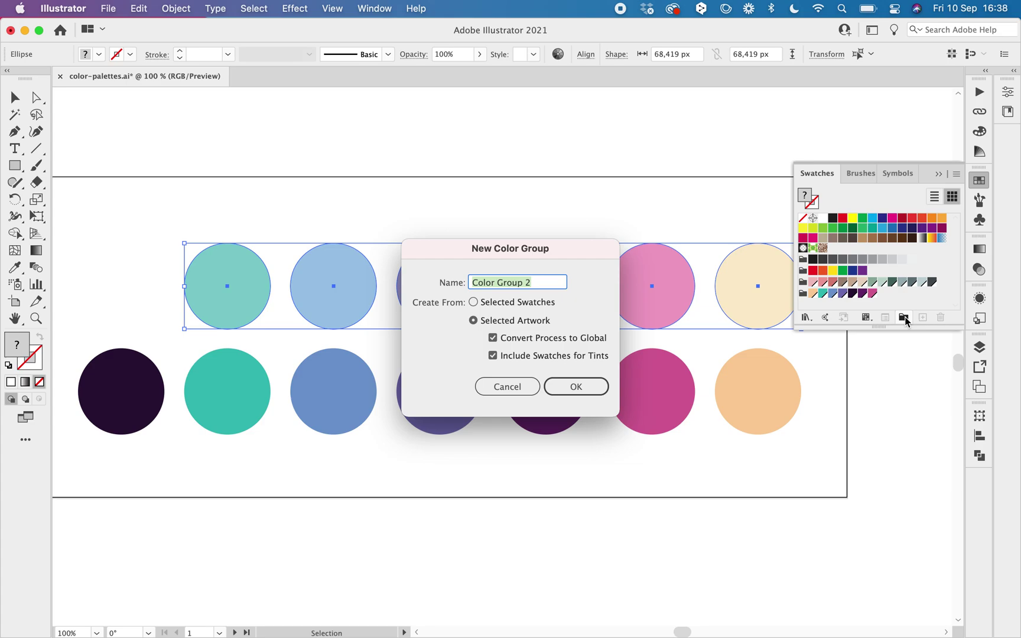
{"action": "type", "text": "light"}
{"action": "key", "text": "Return"}
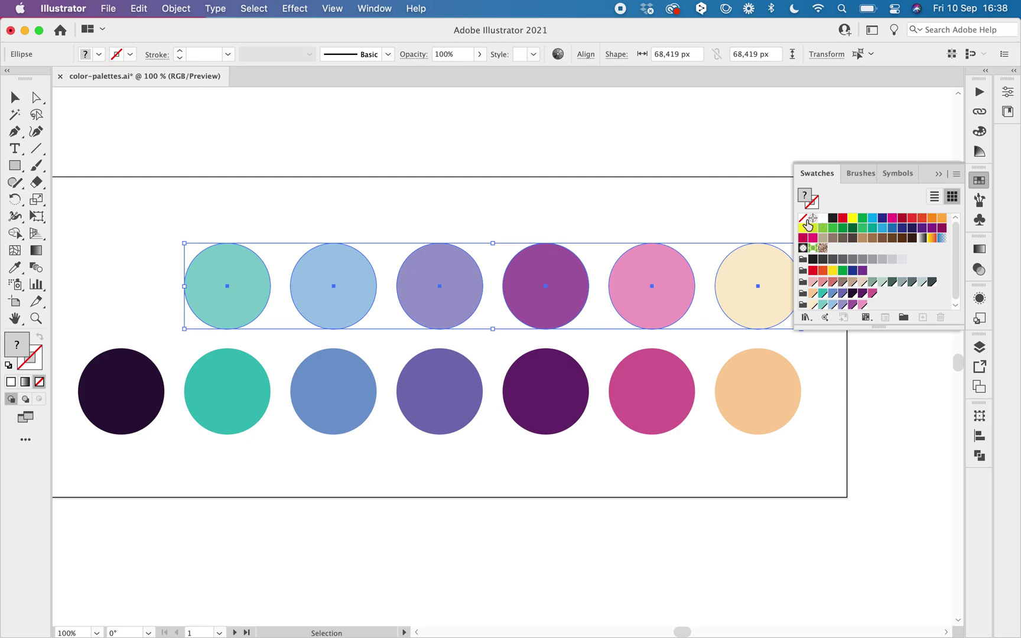
Step: Undo an accidental black fill on the selected circles and deselect them
{"action": "left_click", "coordinate": [833, 219]}
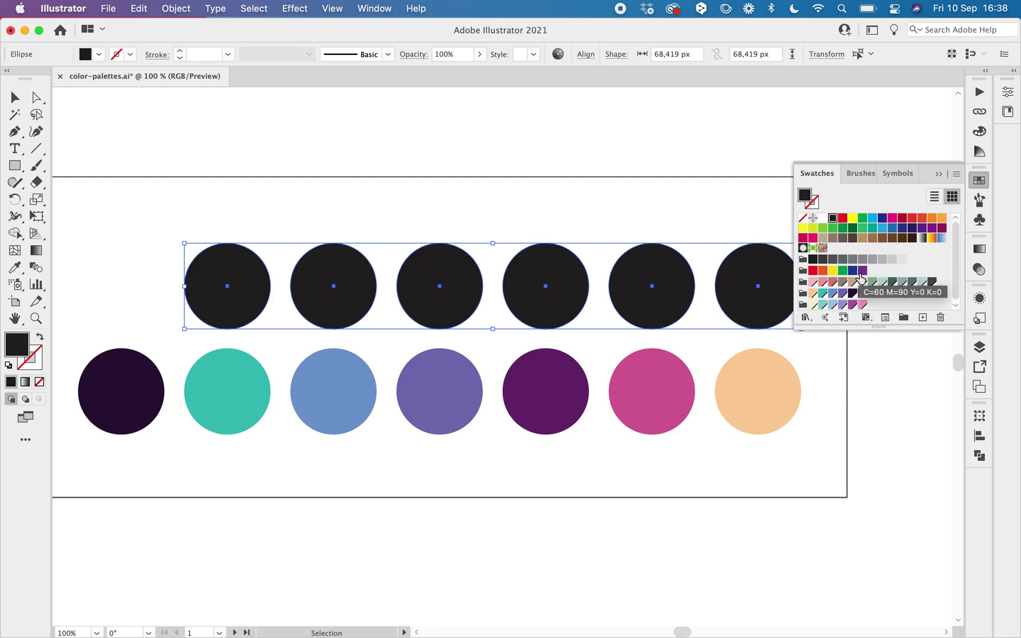
{"action": "key", "text": "super+z"}
{"action": "left_click", "coordinate": [654, 225]}
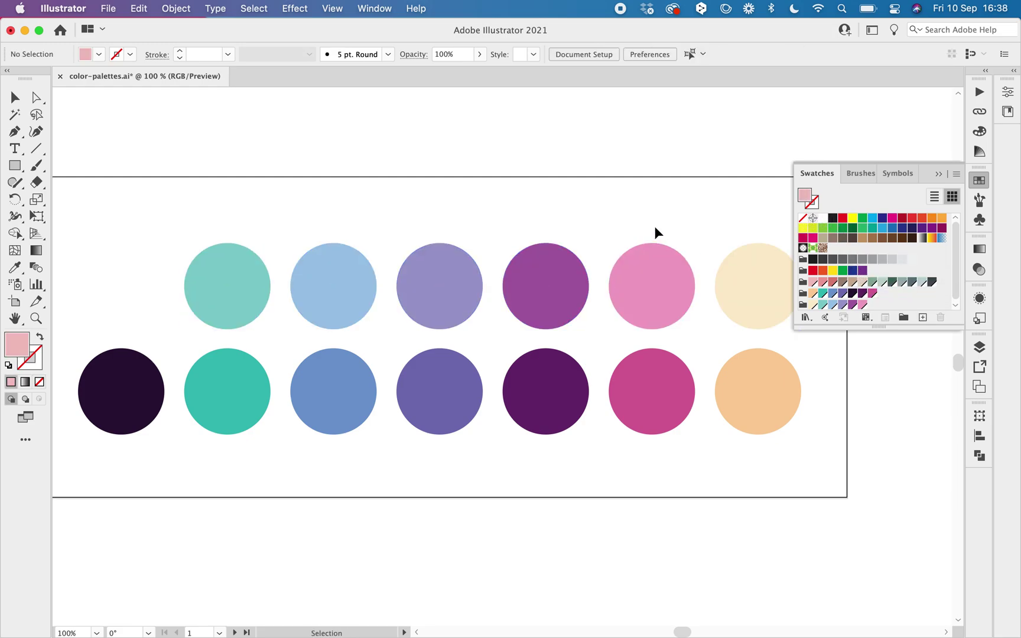
Step: Select every default swatch from black to the last one and delete them
{"action": "left_click", "coordinate": [833, 219]}
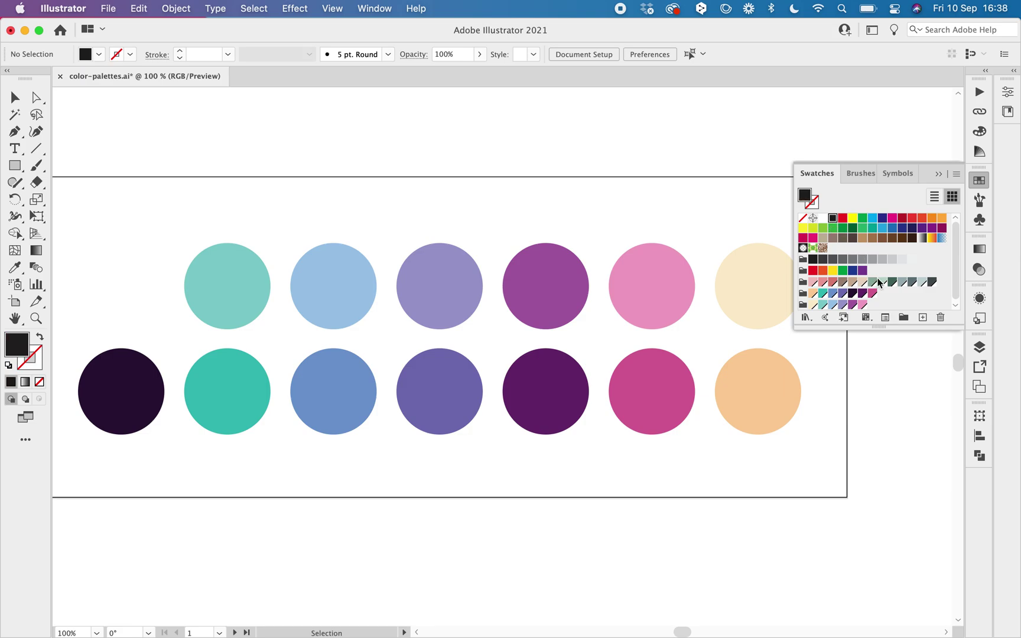
{"action": "left_click", "coordinate": [932, 282], "text": "shift"}
{"action": "left_click", "coordinate": [941, 318]}
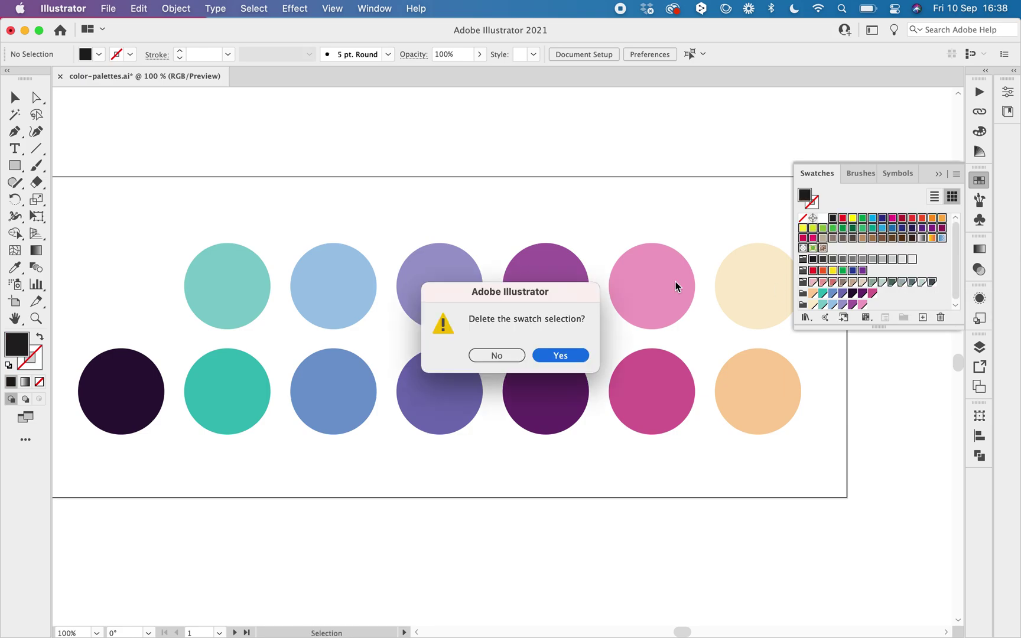
{"action": "left_click", "coordinate": [571, 355]}
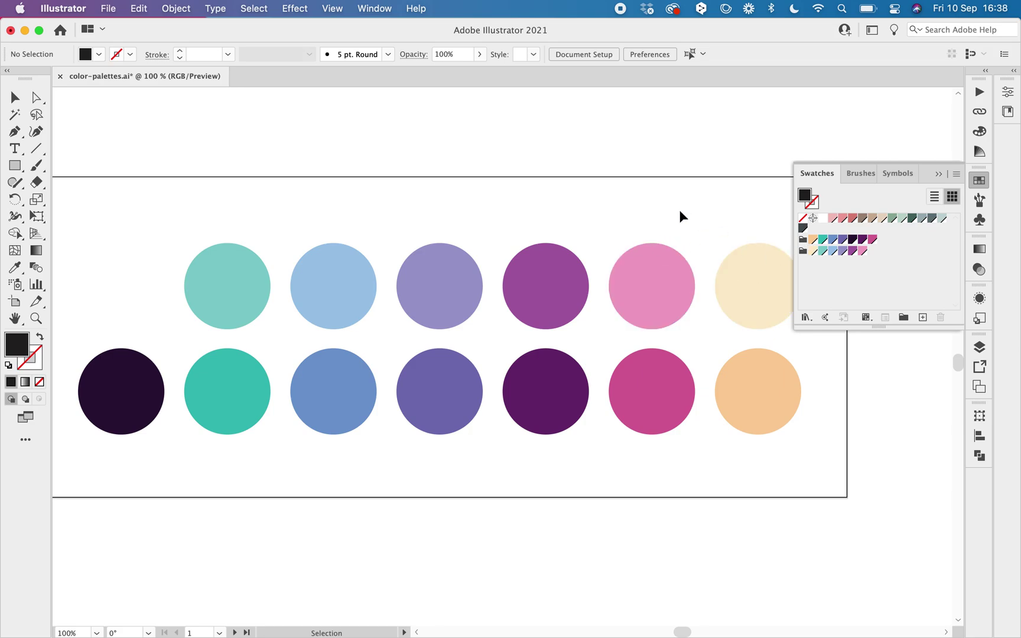
Step: Select both colour groups and choose Save Swatches from the Swatch Libraries menu
{"action": "left_click", "coordinate": [802, 240]}
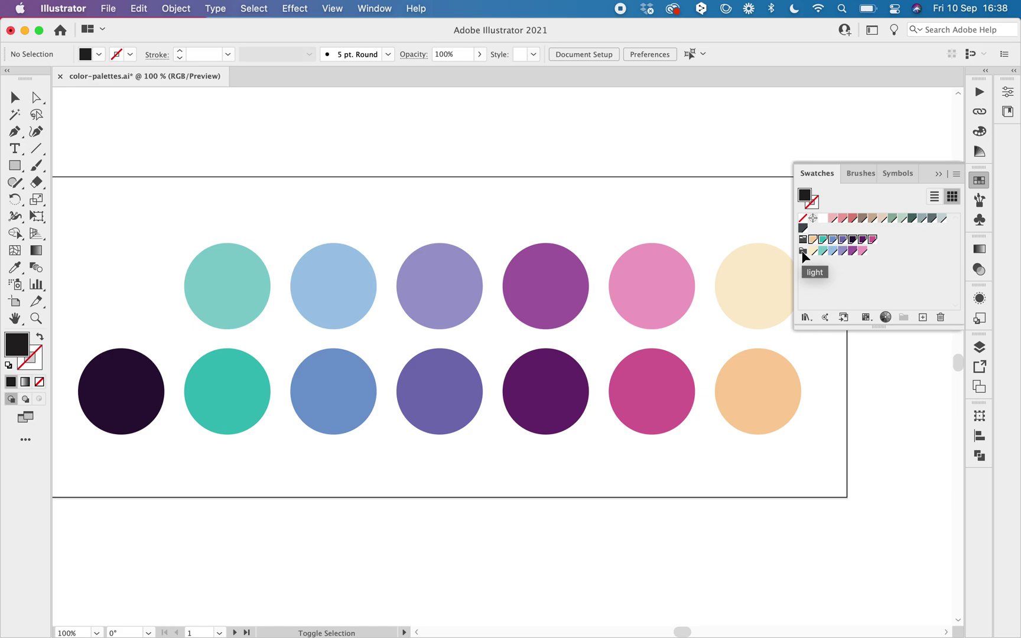
{"action": "left_click", "coordinate": [802, 253], "text": "super"}
{"action": "left_click", "coordinate": [804, 317]}
{"action": "mouse_move", "coordinate": [804, 319]}
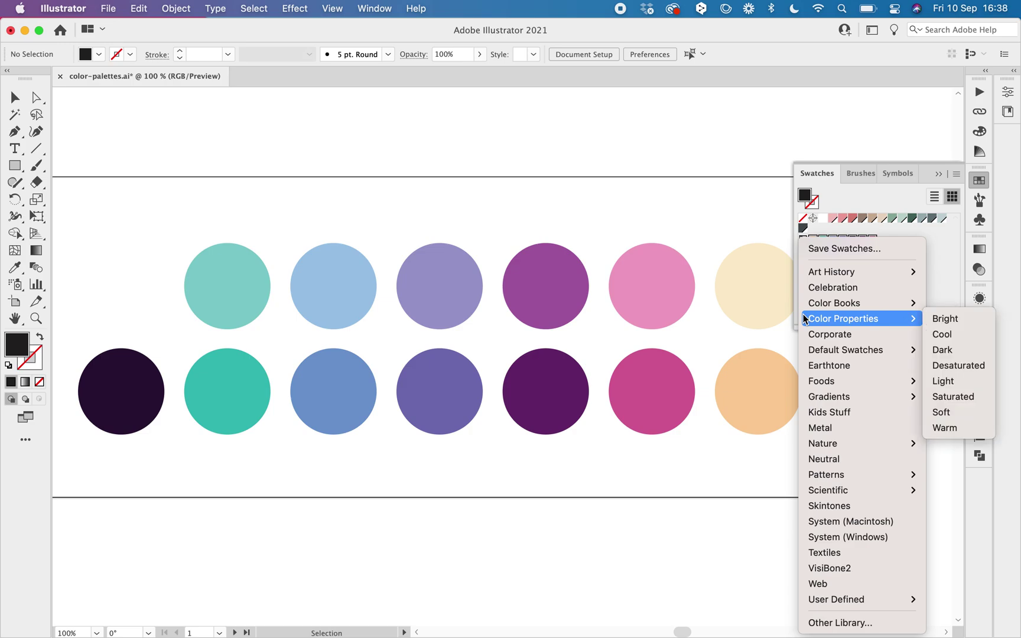
{"action": "left_click", "coordinate": [837, 251]}
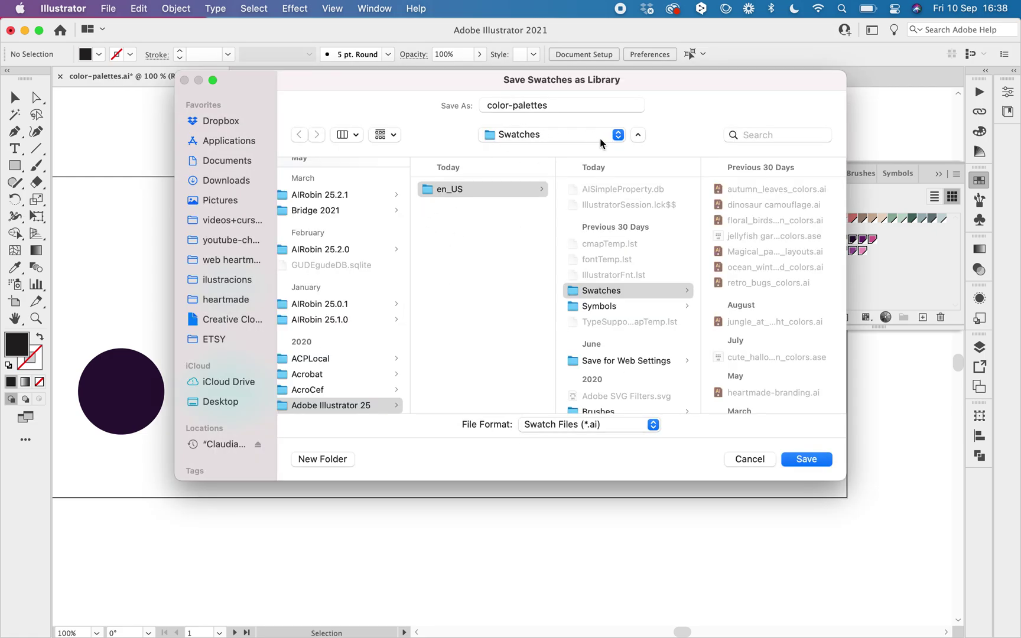
Step: Name the library file 'color-palette-example' and save it
{"action": "left_click", "coordinate": [549, 105]}
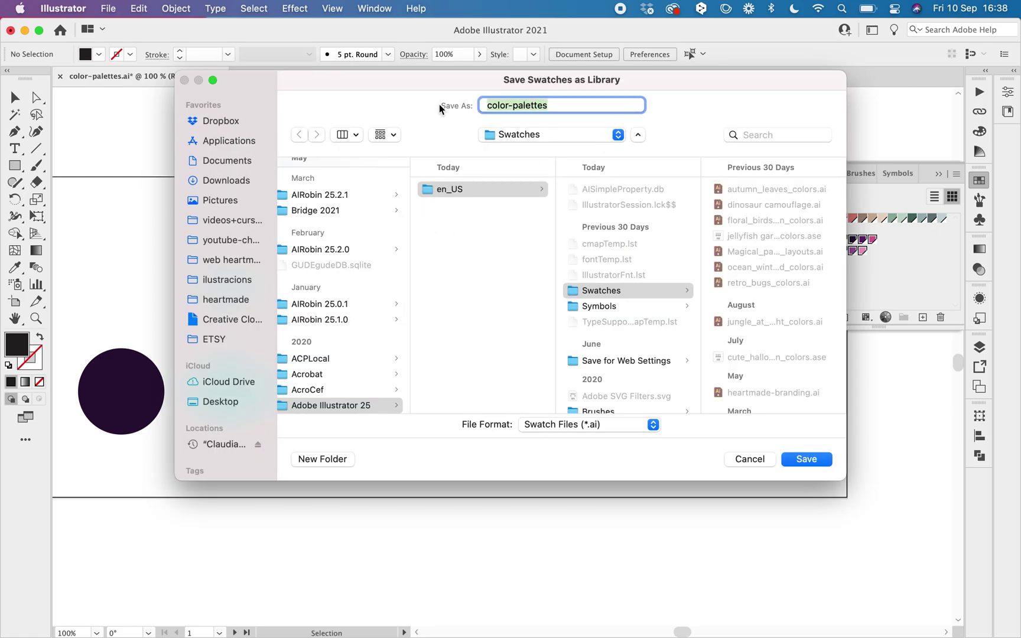
{"action": "key", "text": "Right"}
{"action": "key", "text": "BackSpace"}
{"action": "type", "text": "-example"}
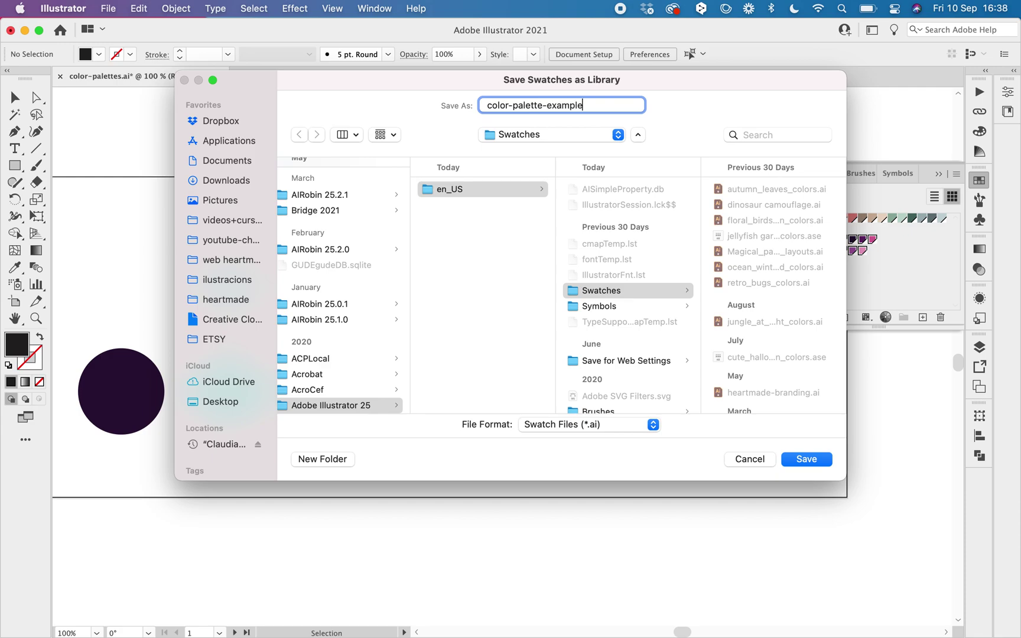
{"action": "key", "text": "Return"}
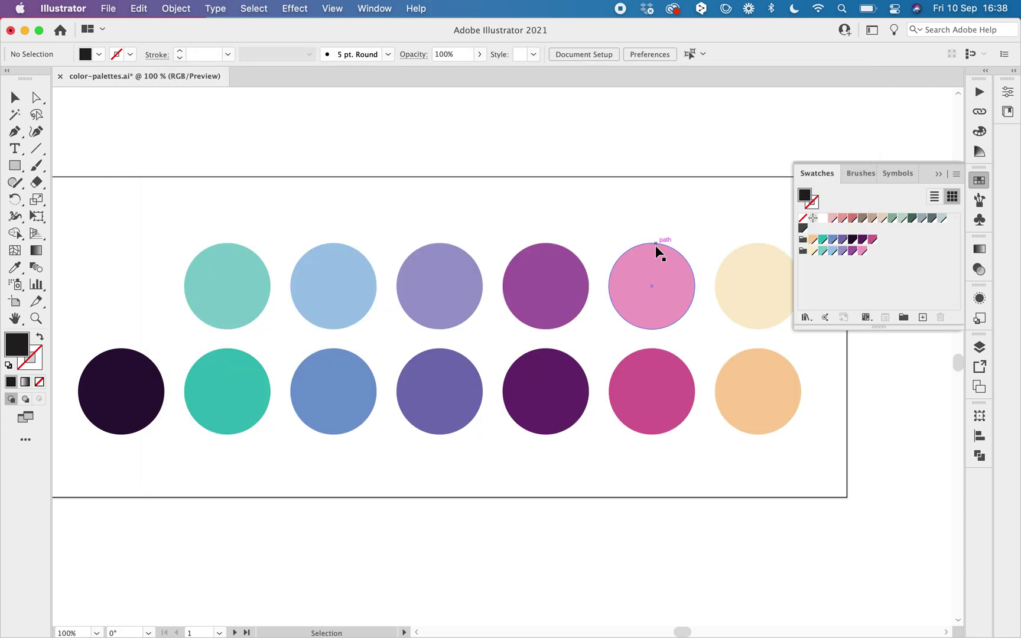
Step: Create a new blank document from File > New
{"action": "left_click", "coordinate": [108, 9]}
{"action": "left_click", "coordinate": [115, 35]}
{"action": "left_click", "coordinate": [848, 553]}
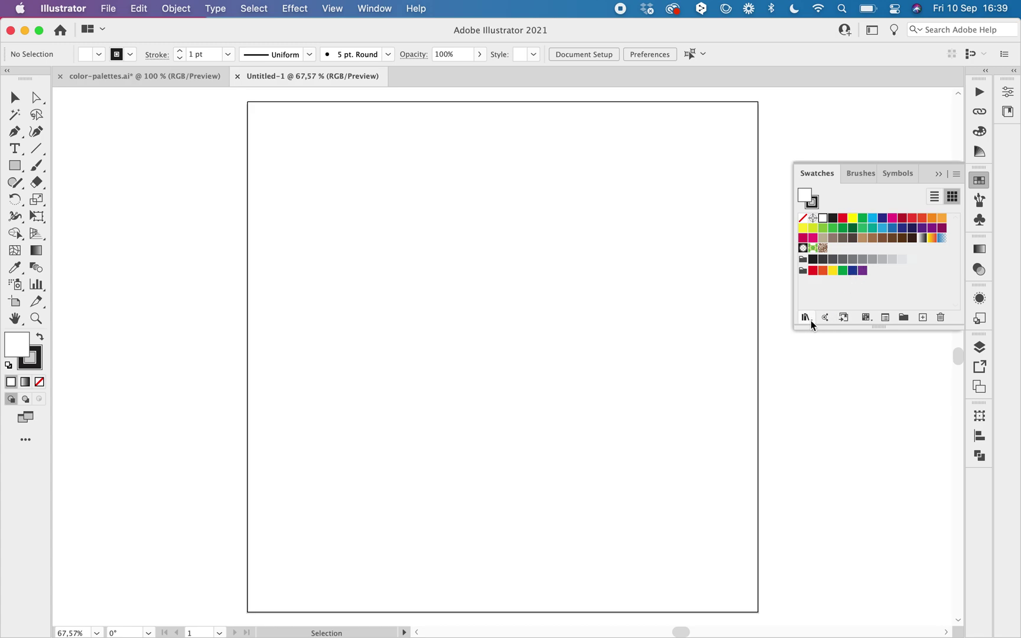
Step: Load the User Defined color-palette-example library, enlarge its panel to check the swatches, then close it
{"action": "left_click", "coordinate": [811, 319]}
{"action": "mouse_move", "coordinate": [819, 602]}
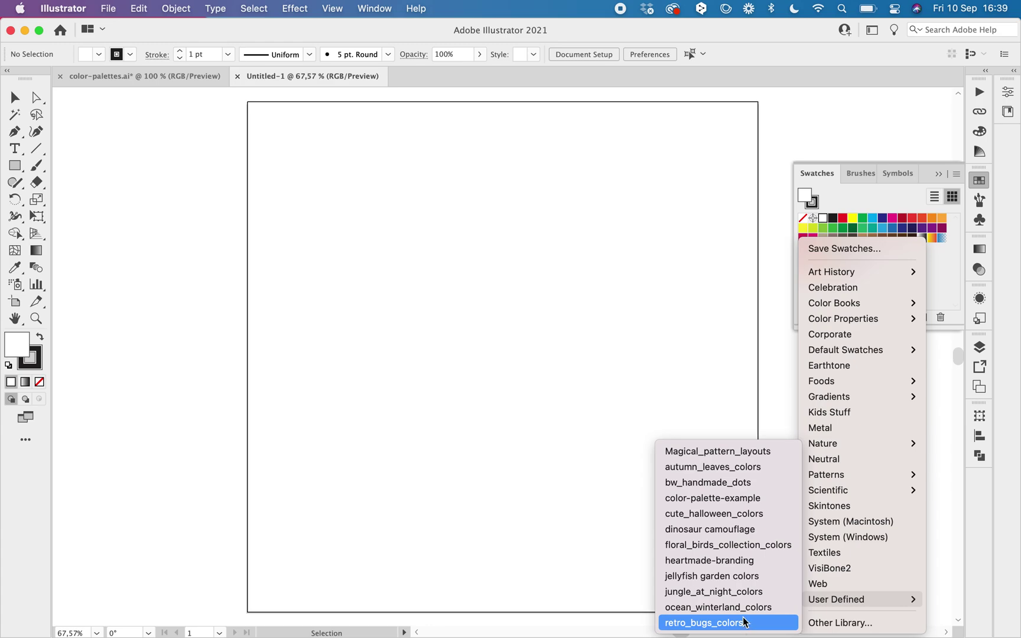
{"action": "left_click", "coordinate": [718, 502]}
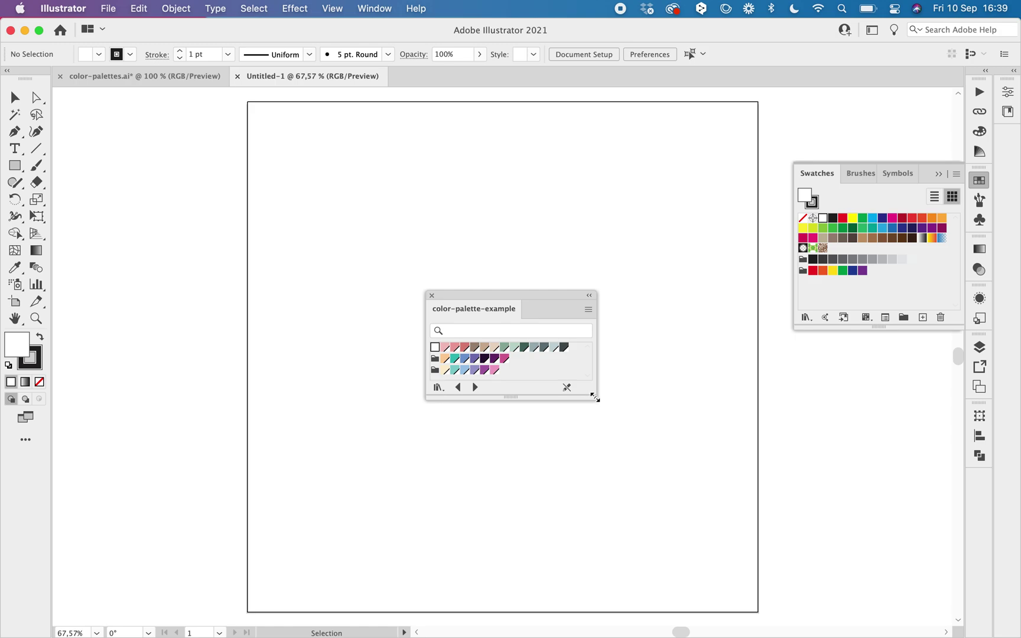
{"action": "left_click_drag", "start_coordinate": [595, 399], "coordinate": [599, 494]}
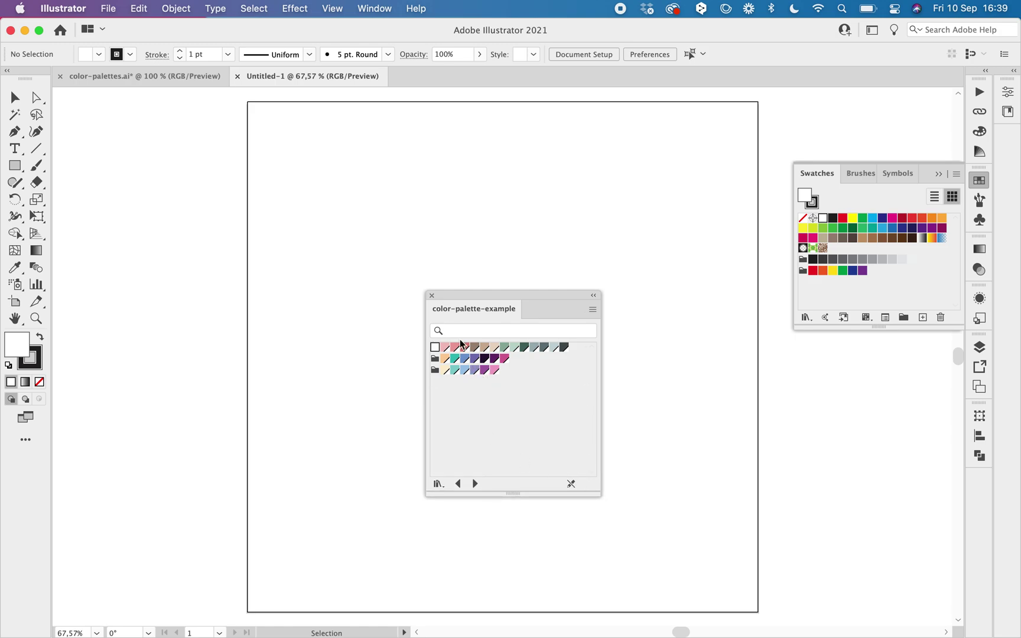
{"action": "left_click", "coordinate": [432, 295]}
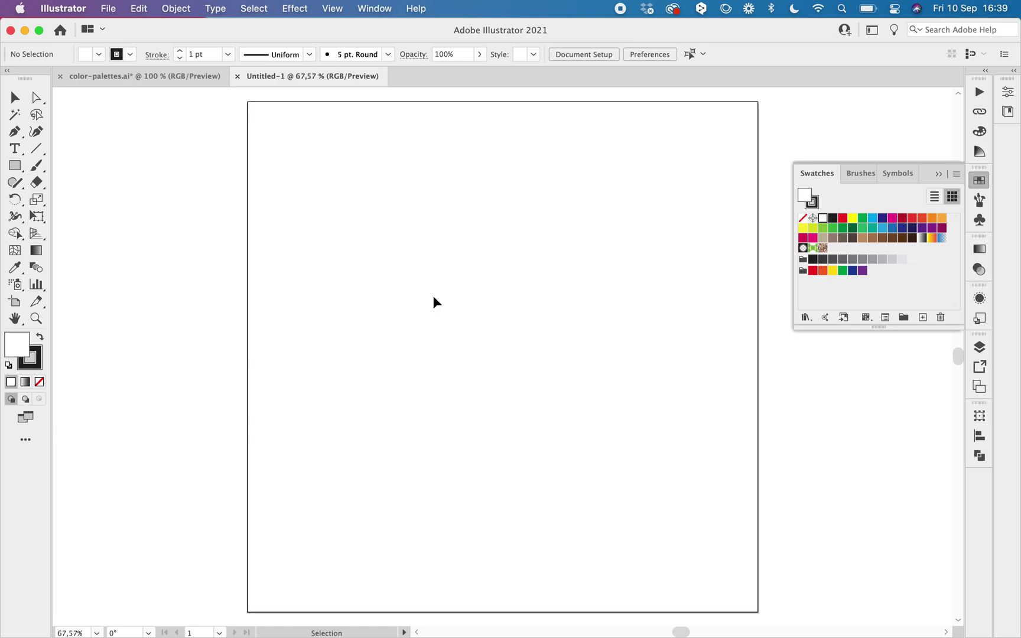
Step: Return to color-palettes.ai and pan across to the planet illustration
{"action": "left_click", "coordinate": [178, 76]}
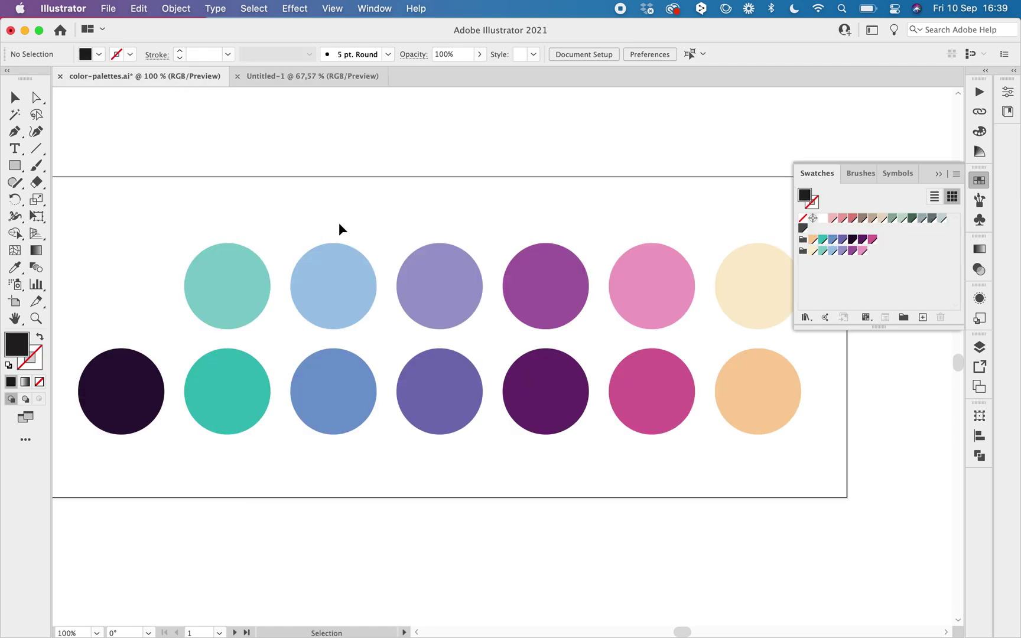
{"action": "scroll", "coordinate": [276, 226], "scroll_direction": "right", "scroll_amount": 15}
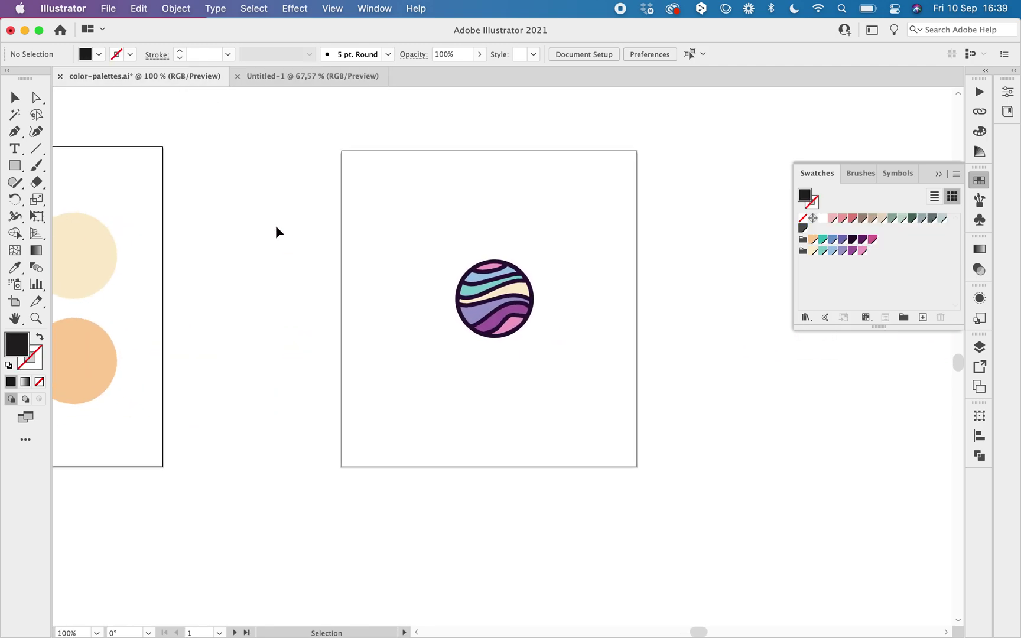
{"action": "scroll", "coordinate": [230, 319], "scroll_direction": "left", "scroll_amount": 10}
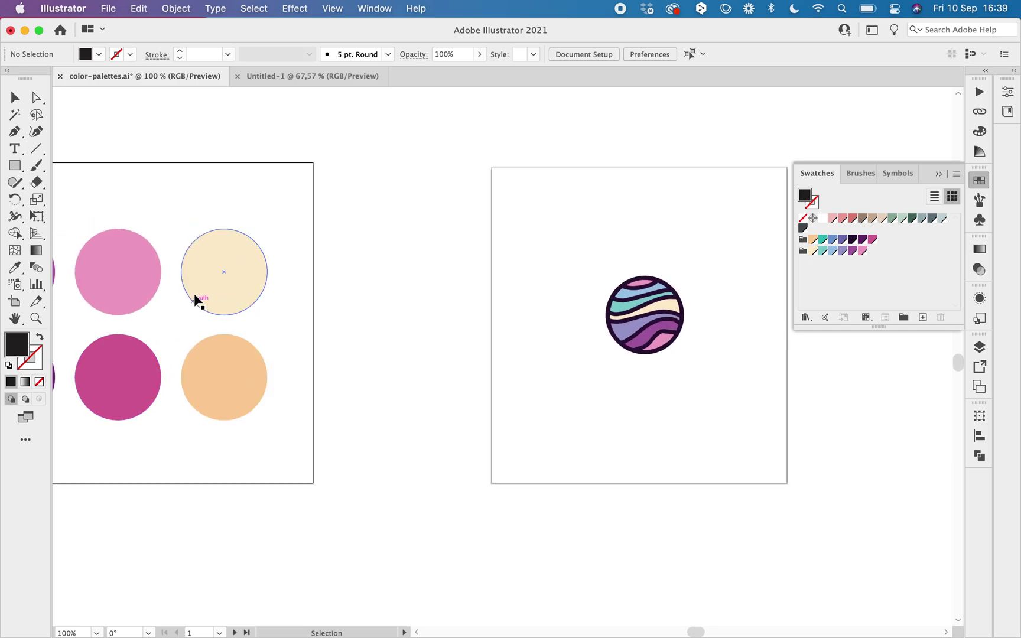
{"action": "scroll", "coordinate": [376, 375], "scroll_direction": "right", "scroll_amount": 5}
{"action": "scroll", "coordinate": [376, 380], "scroll_direction": "right", "scroll_amount": 5}
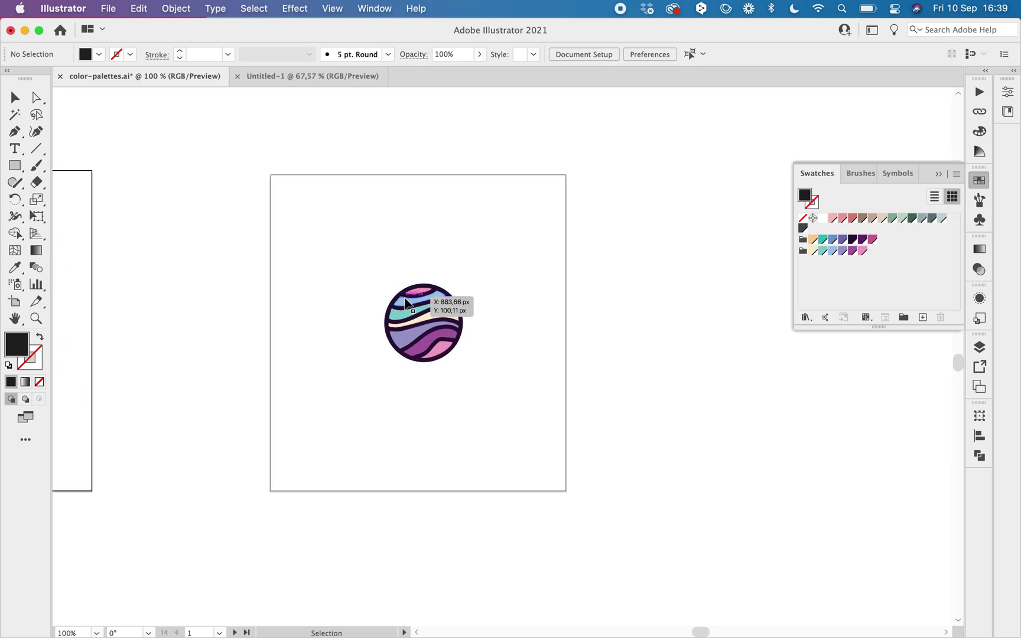
Step: Create colour group 'example' from the selected planet illustration's colours, then deselect
{"action": "left_click_drag", "start_coordinate": [366, 278], "coordinate": [506, 413]}
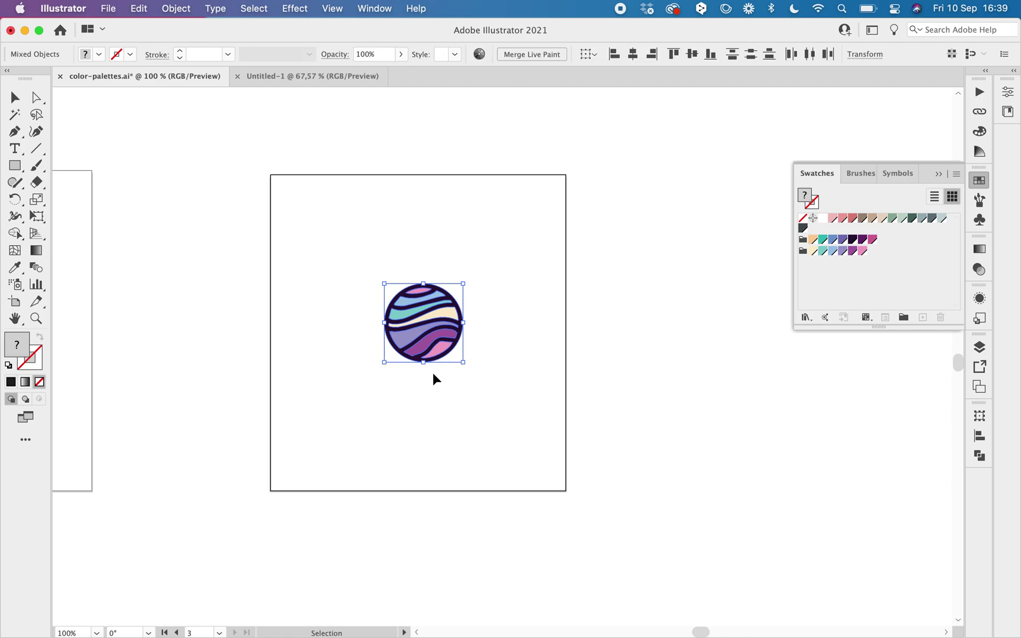
{"action": "left_click", "coordinate": [904, 317]}
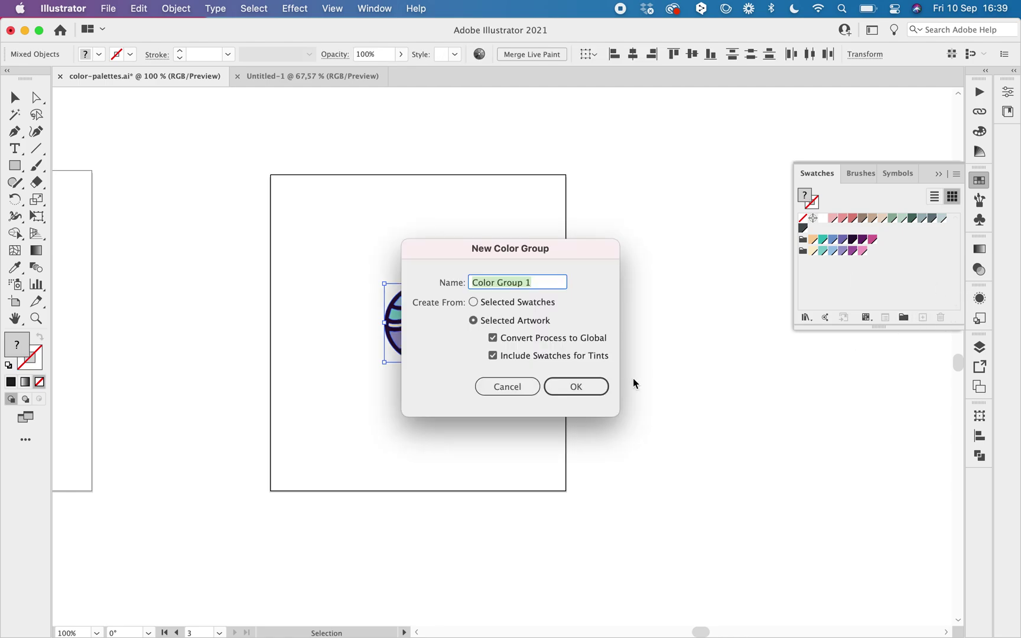
{"action": "type", "text": "example"}
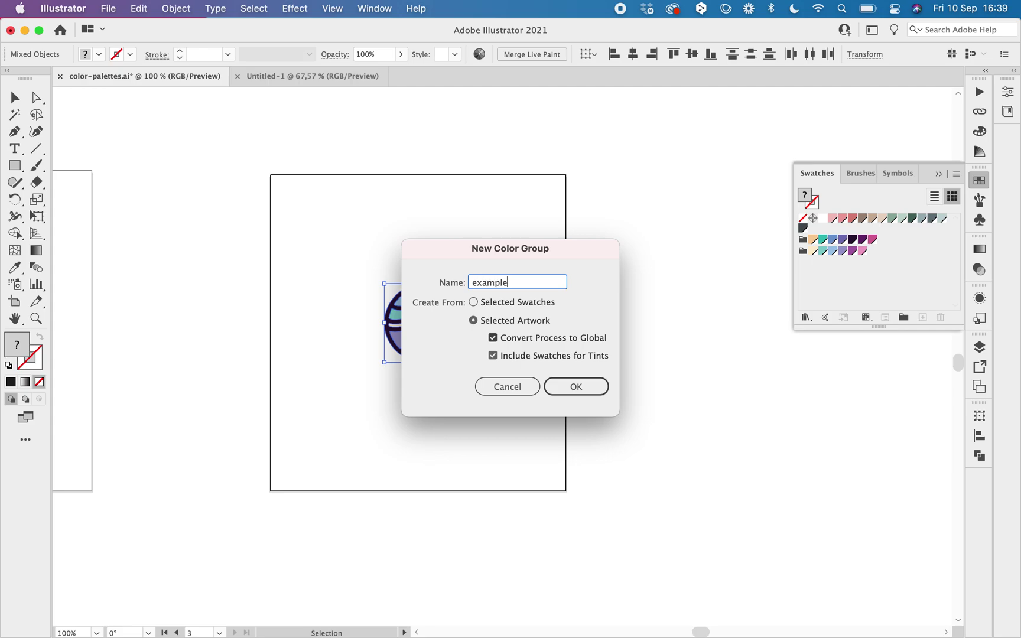
{"action": "key", "text": "Return"}
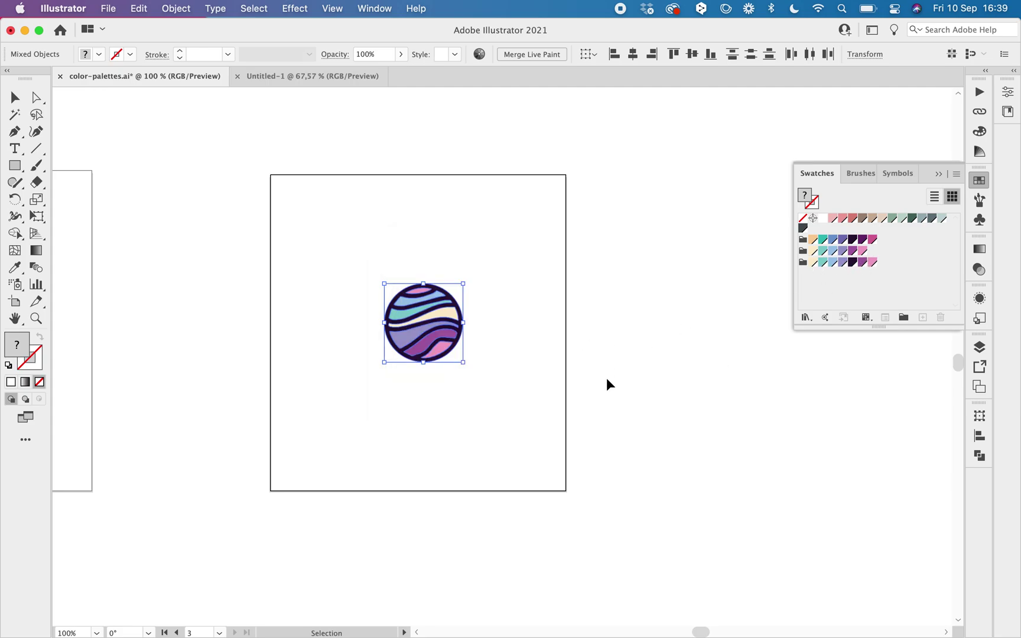
{"action": "left_click", "coordinate": [513, 407]}
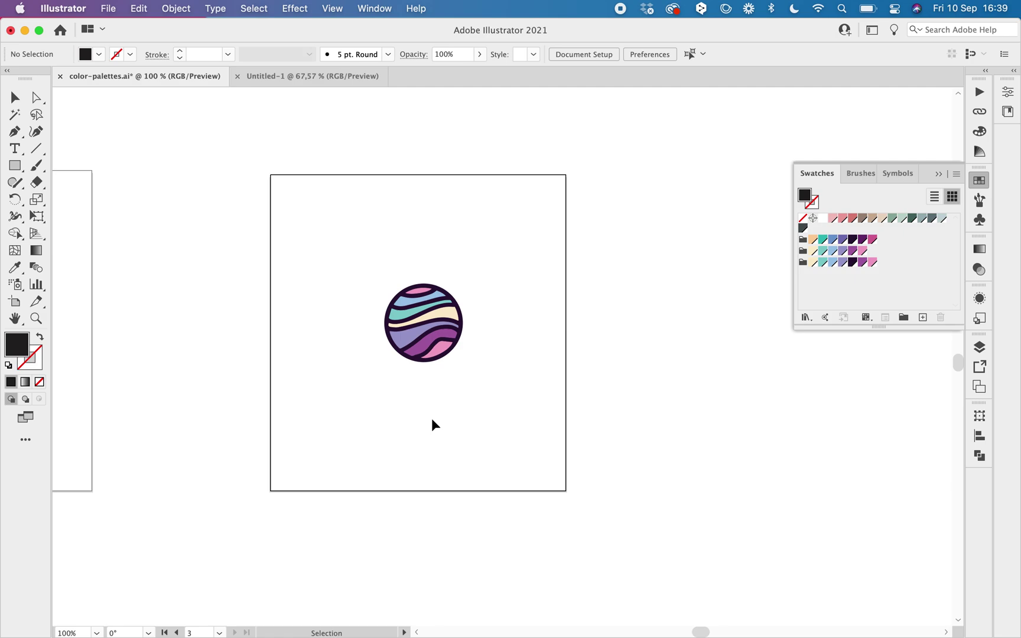